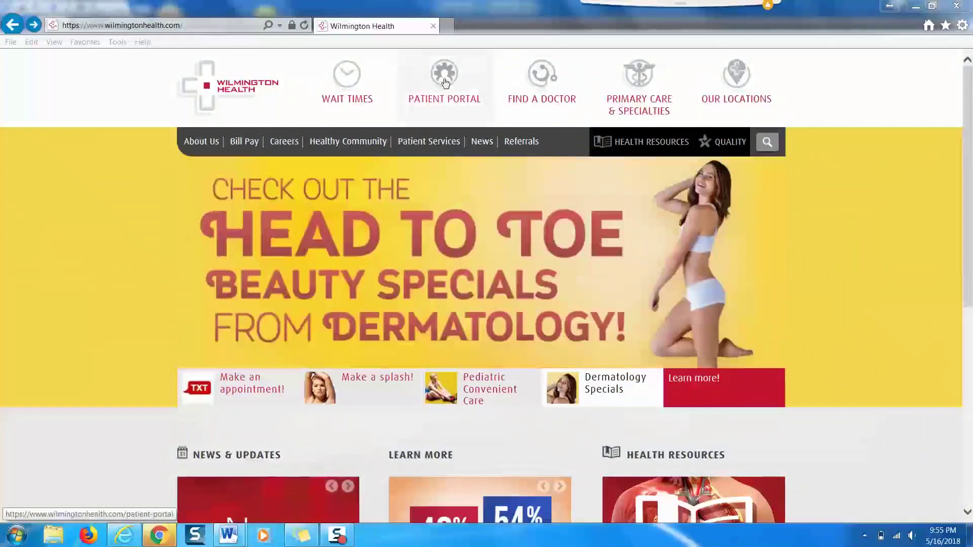
Go to the Patient Portal welcome page from the Wilmington Health homepage navigation
click(445, 83)
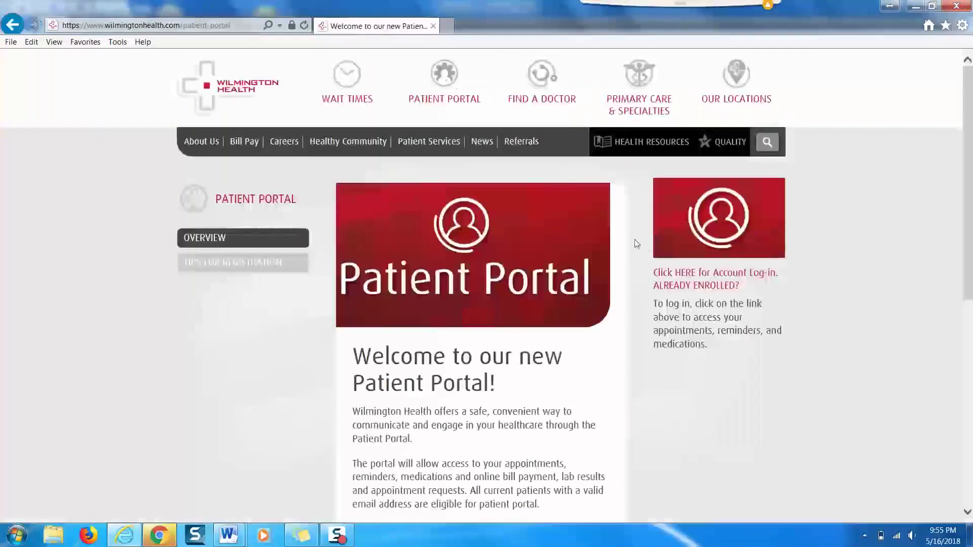
Log into the InteliChart portal account with the test patient's email and password
click(710, 285)
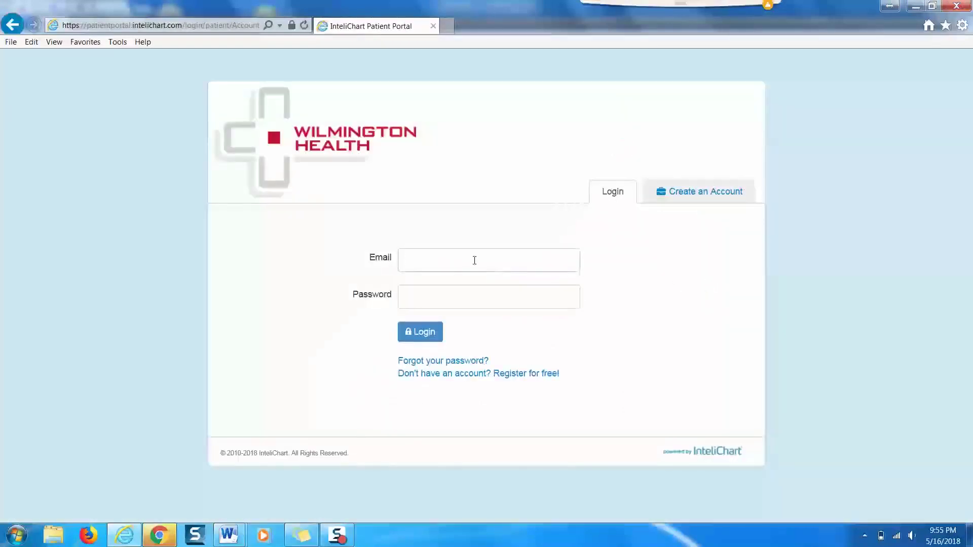
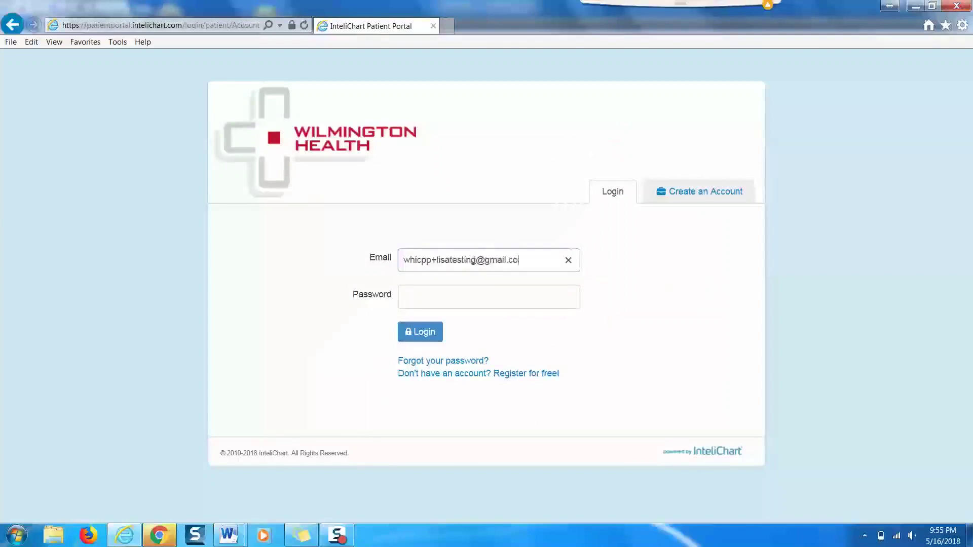
key(Tab)
text(********)
click(420, 332)
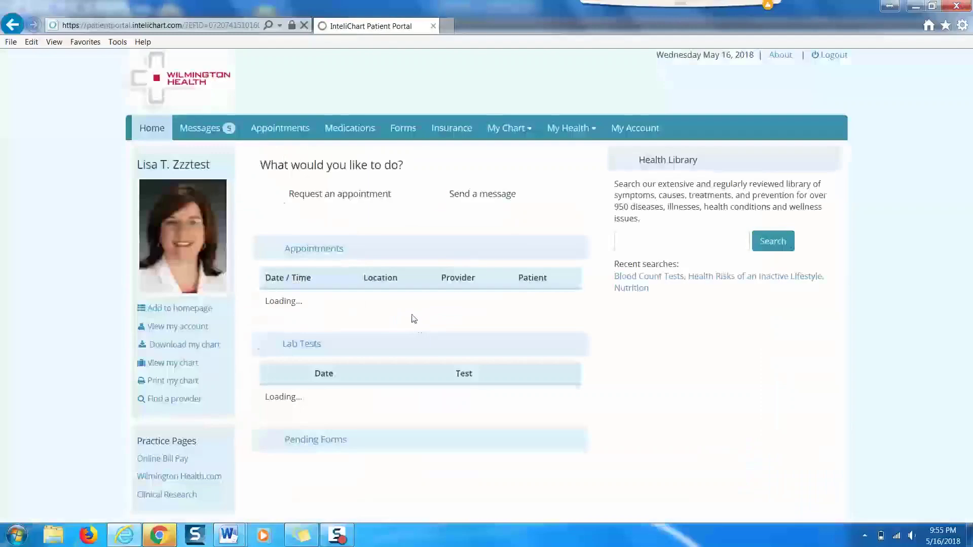
Start a new message to Wilmington Health from the home page's 'Send a message' option
click(484, 194)
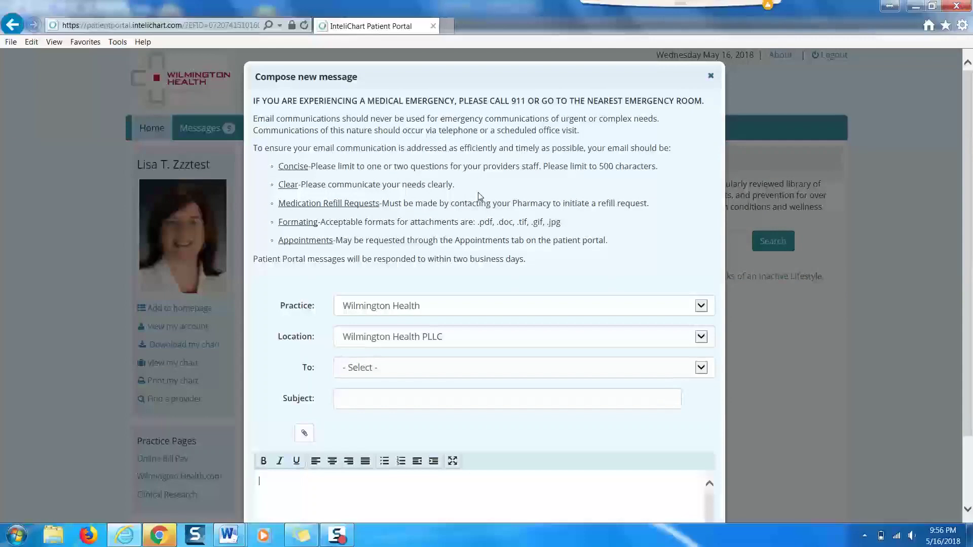
click(700, 368)
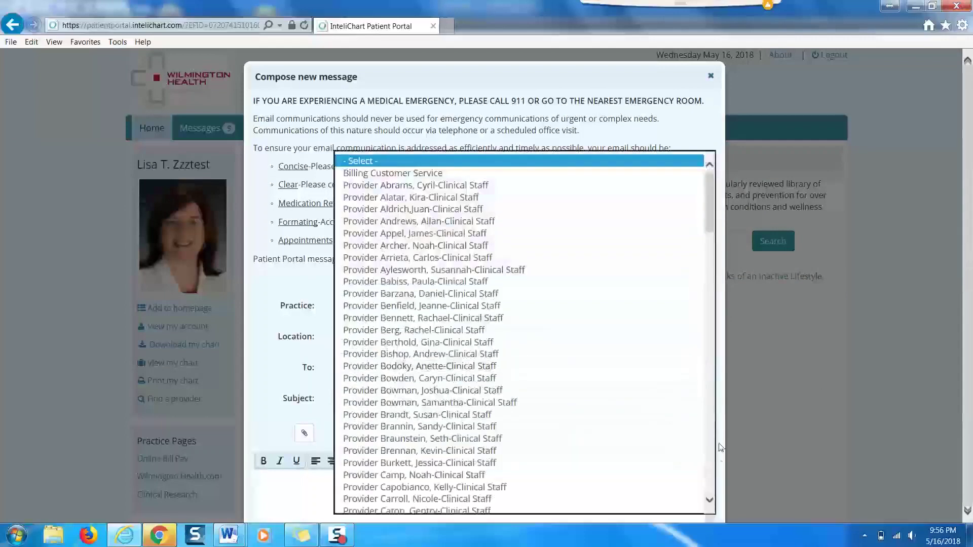
click(709, 496)
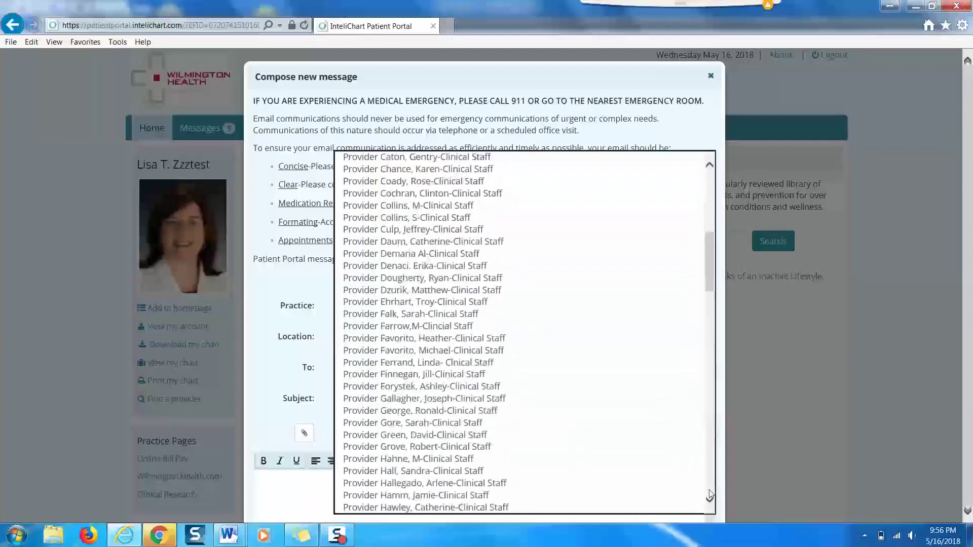
click(710, 496)
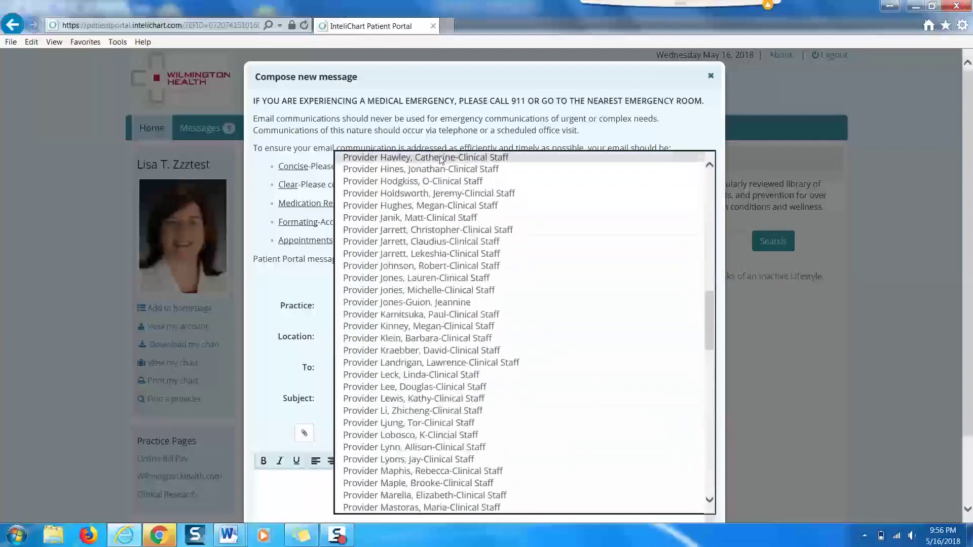
click(435, 170)
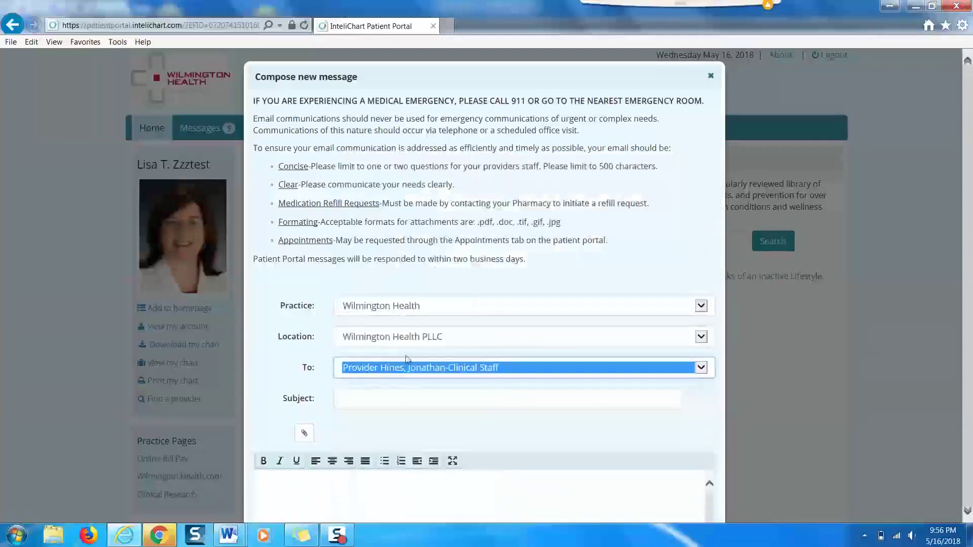
click(396, 401)
text(Heada)
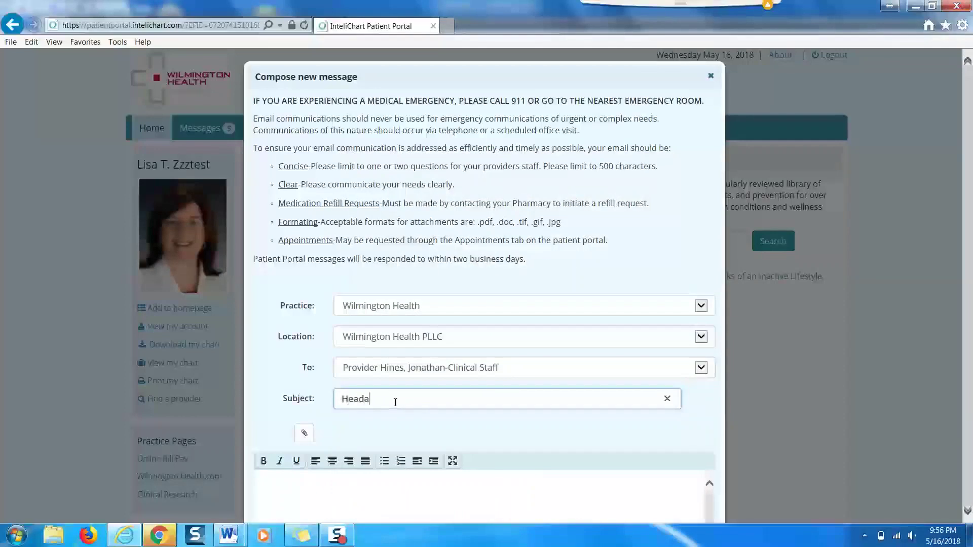
text(ches)
Finish the 'Headaches' subject line and move into the empty message body
click(275, 485)
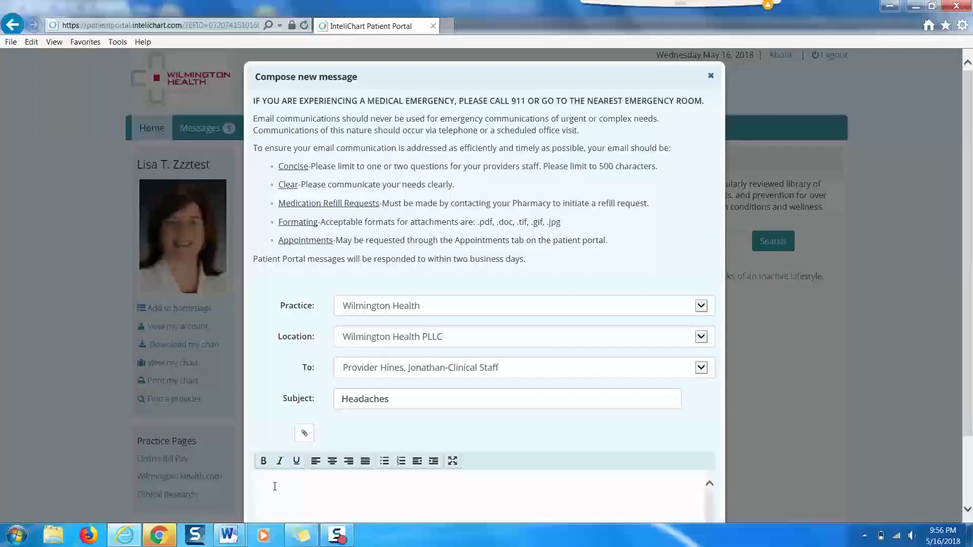
text(have had headaches for three days since)
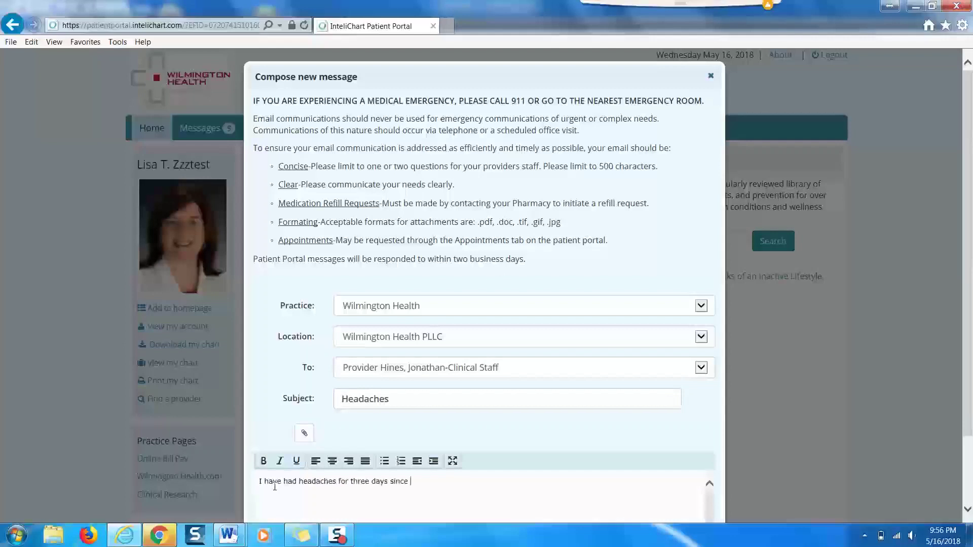
text( beginning my new medication. Should i continue taking it?)
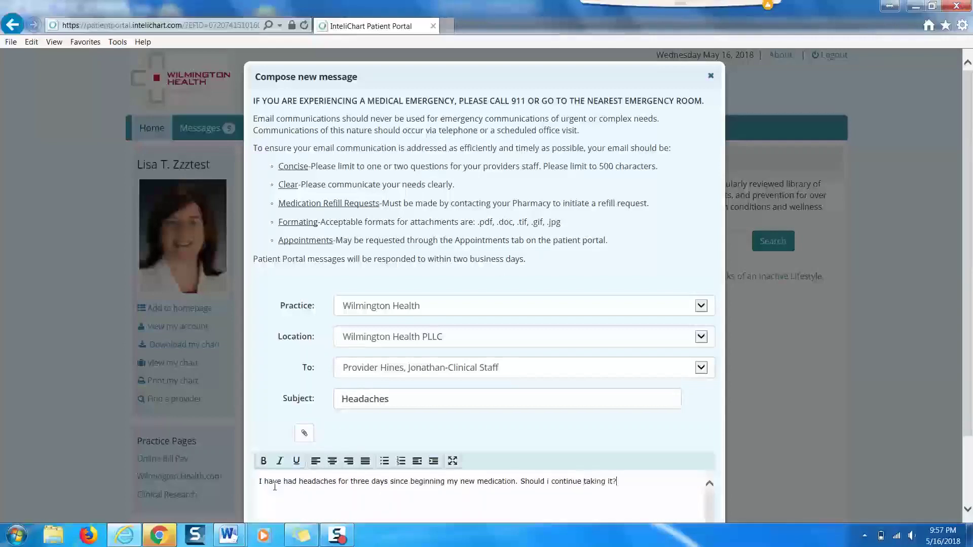
scroll(274, 487, down, 2)
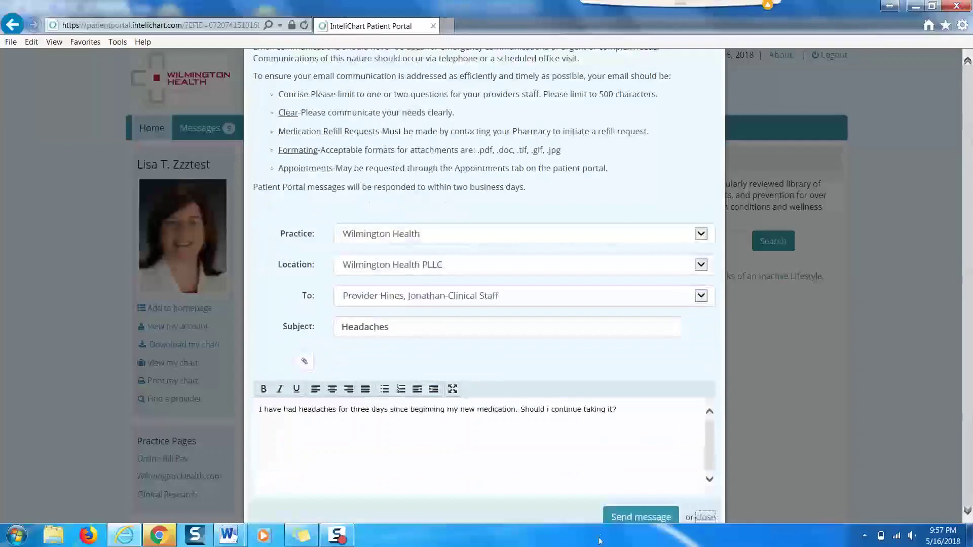
Send the message: headaches began three days after new medication; should I continue?
click(638, 522)
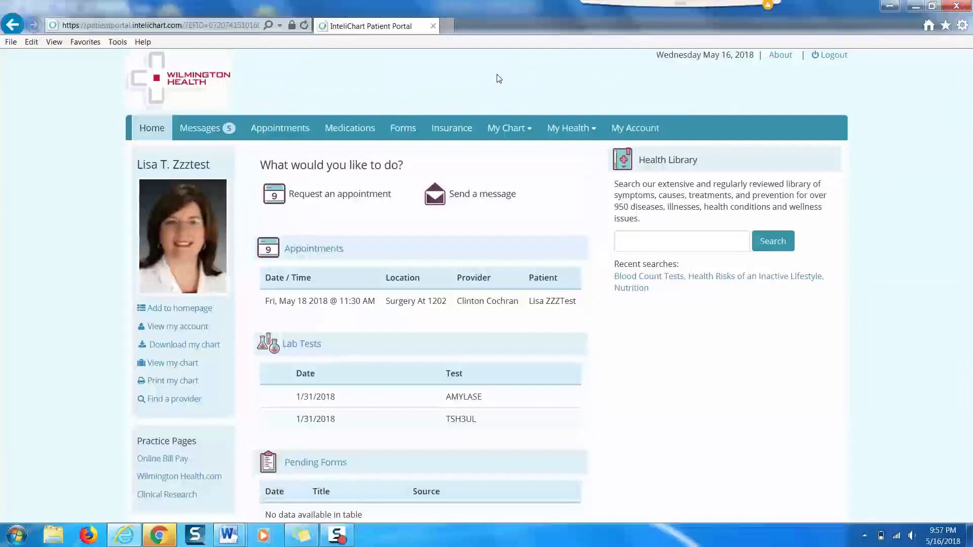
key(alt+Tab)
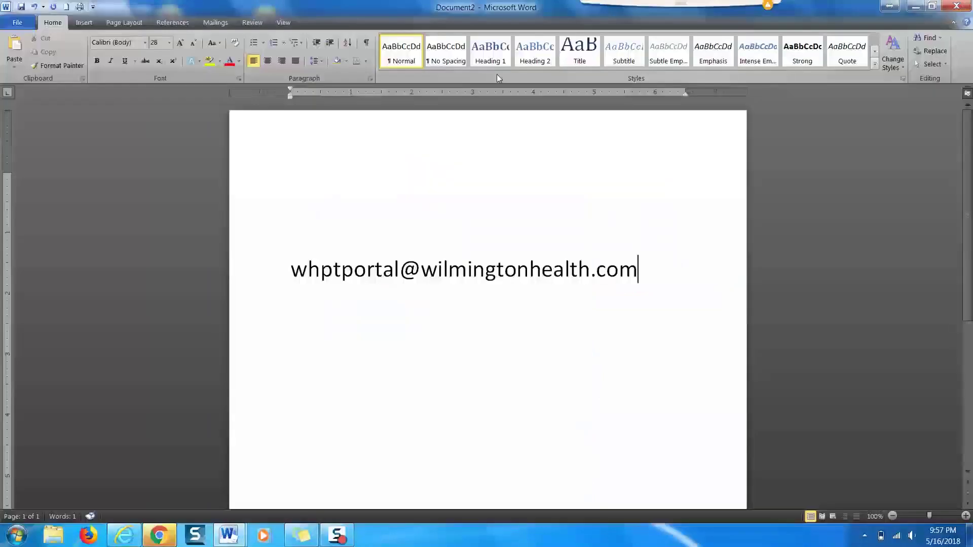